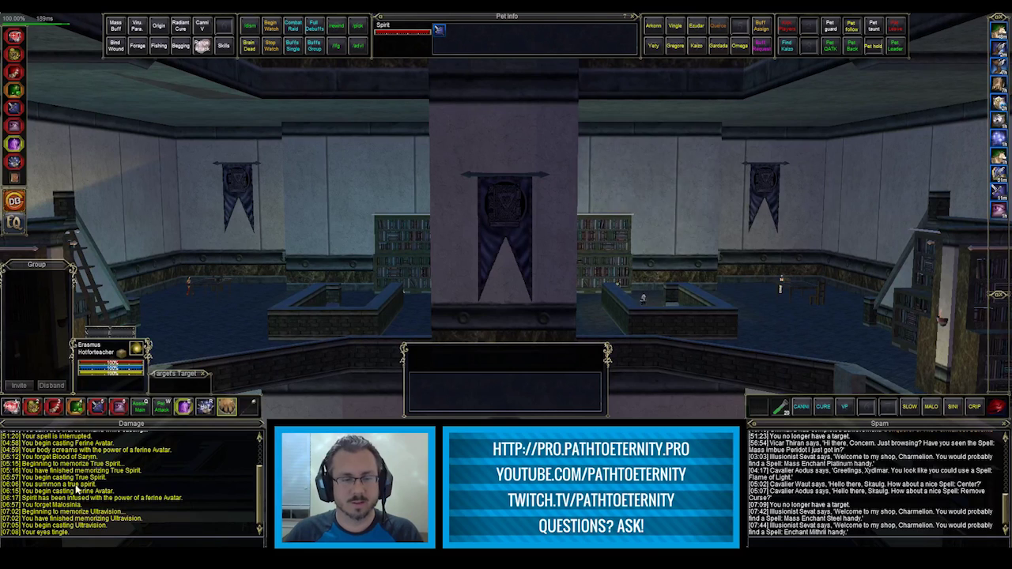
Target the Spirit pet and cast Ferine Avatar on it, recasting it once Avatar is ready
left_click(396, 36)
left_click(15, 108)
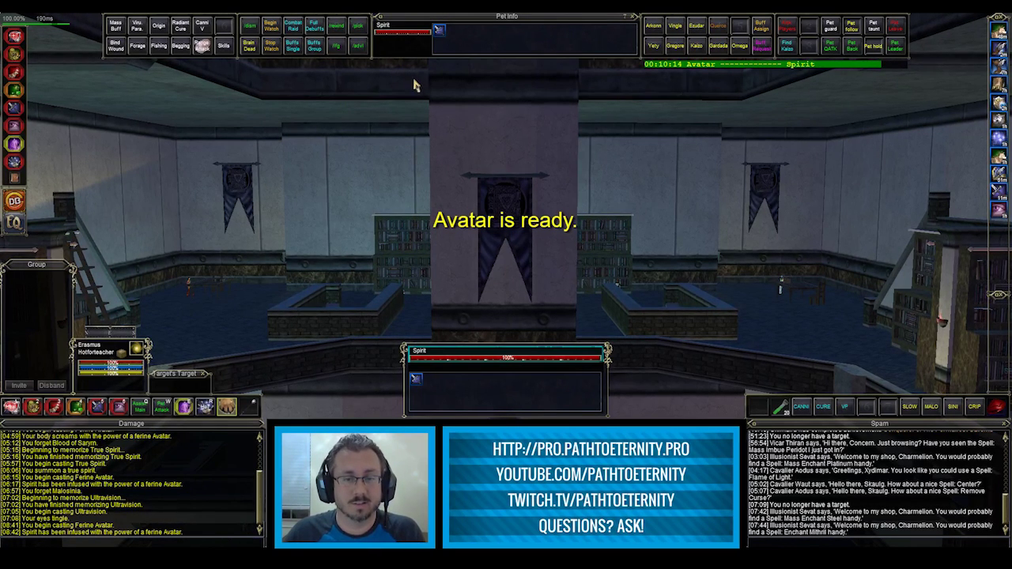
left_click(14, 108)
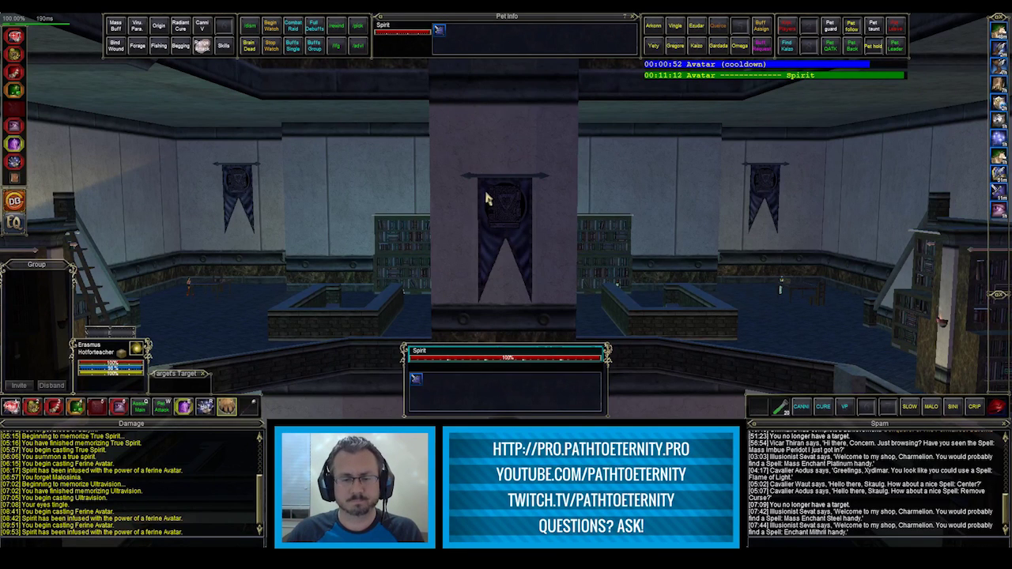
Switch to GINA and select the Avatar (cooldown) trigger in the Shaman Timers Cooldowns group
key("alt+Tab")
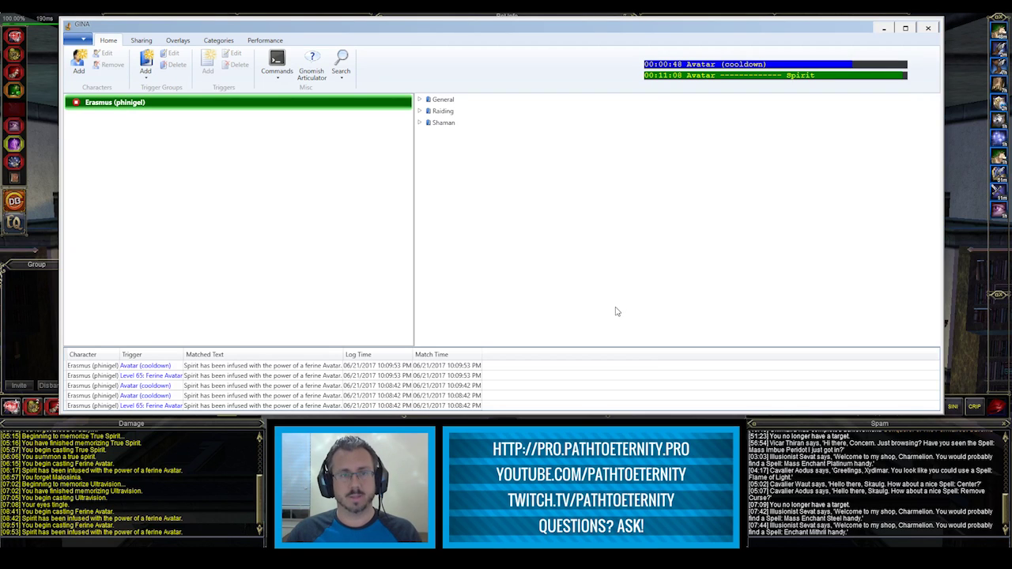
left_click(420, 123)
left_click(430, 135)
left_click(440, 157)
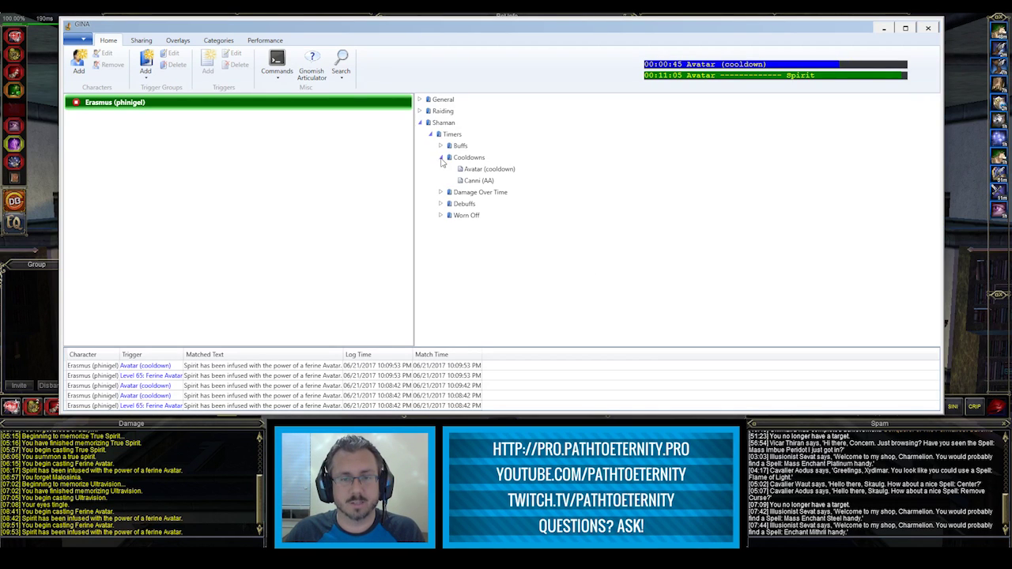
left_click(490, 175)
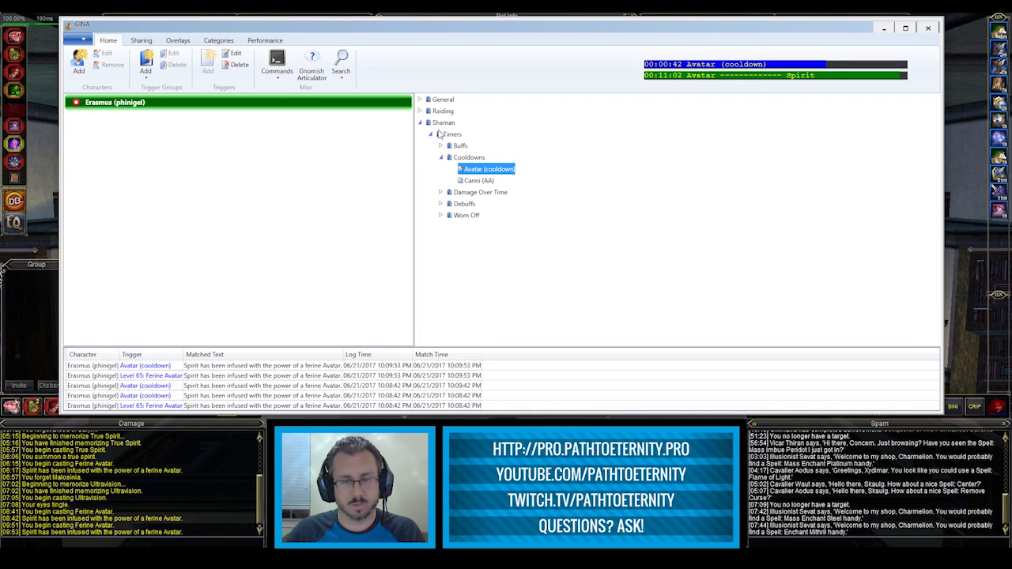
mouse_move(496, 174)
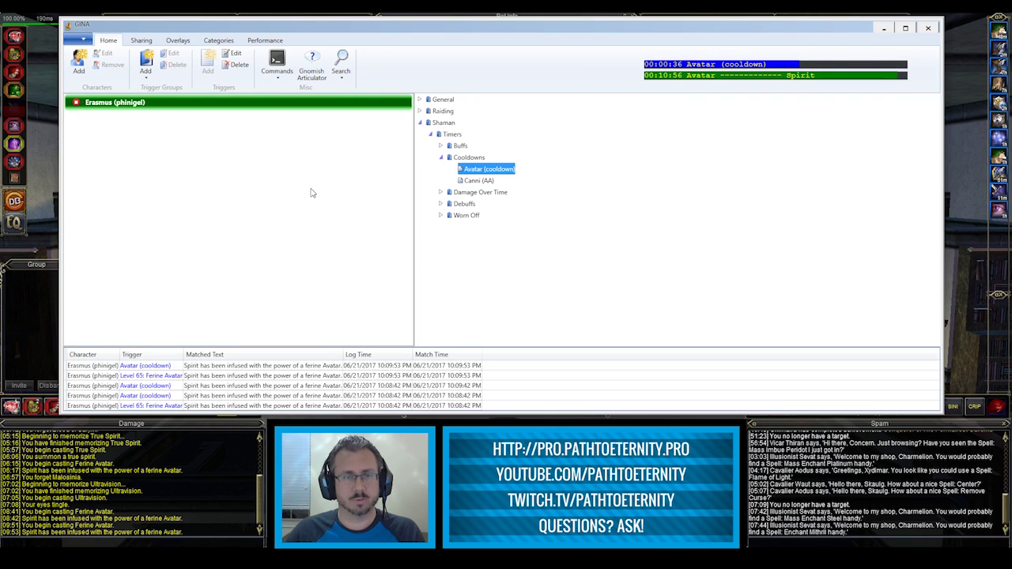
Show the Left and Right timer overlay editors and check their placement over the game before returning to GINA
left_click(177, 41)
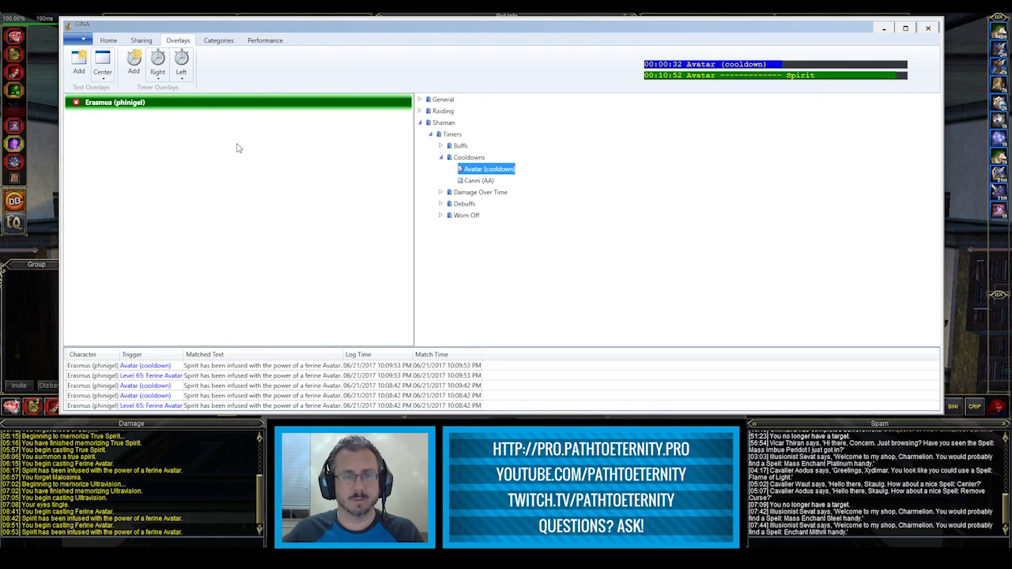
left_click(181, 63)
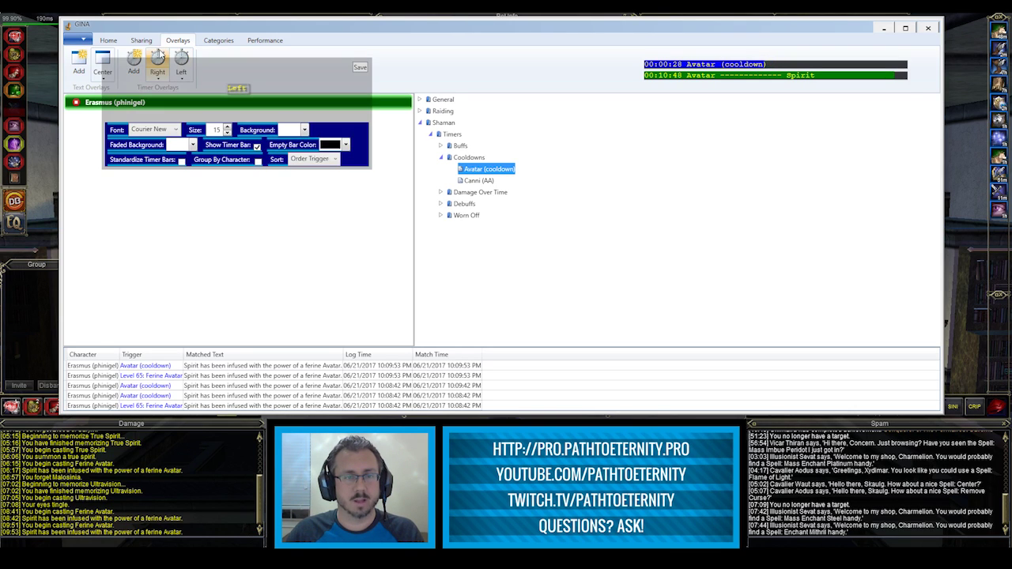
left_click(157, 58)
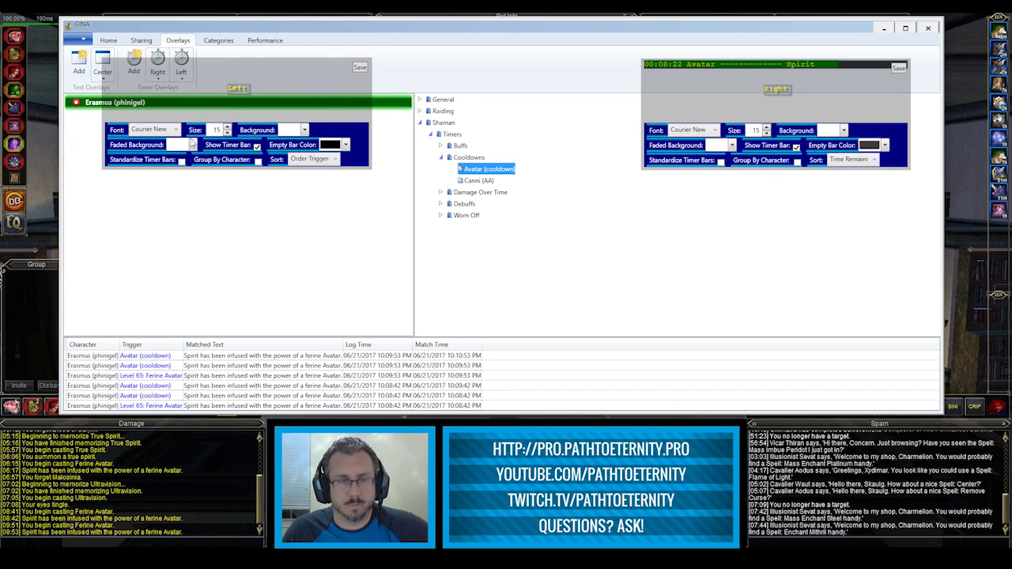
key("alt+Tab")
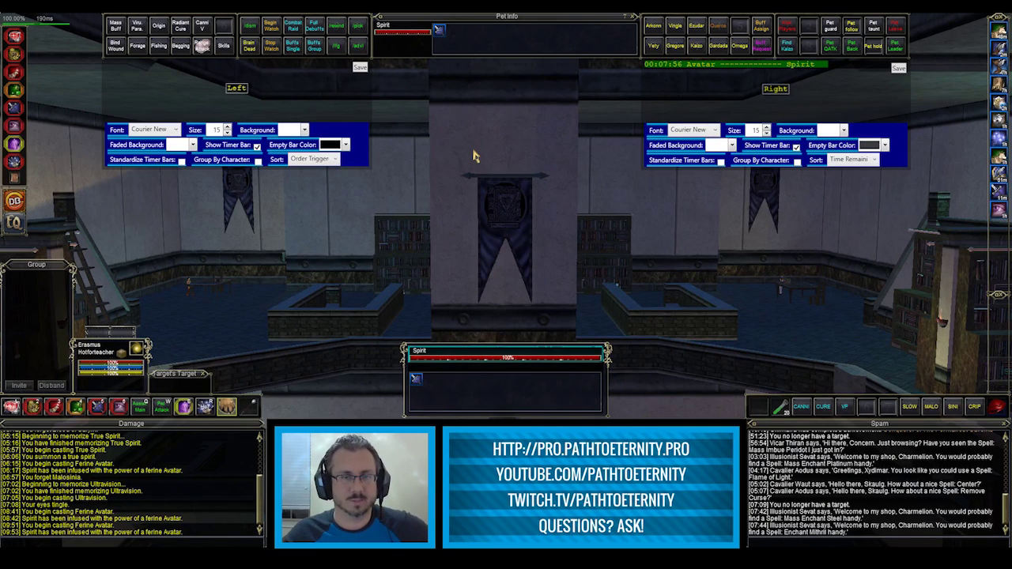
key("alt+Tab")
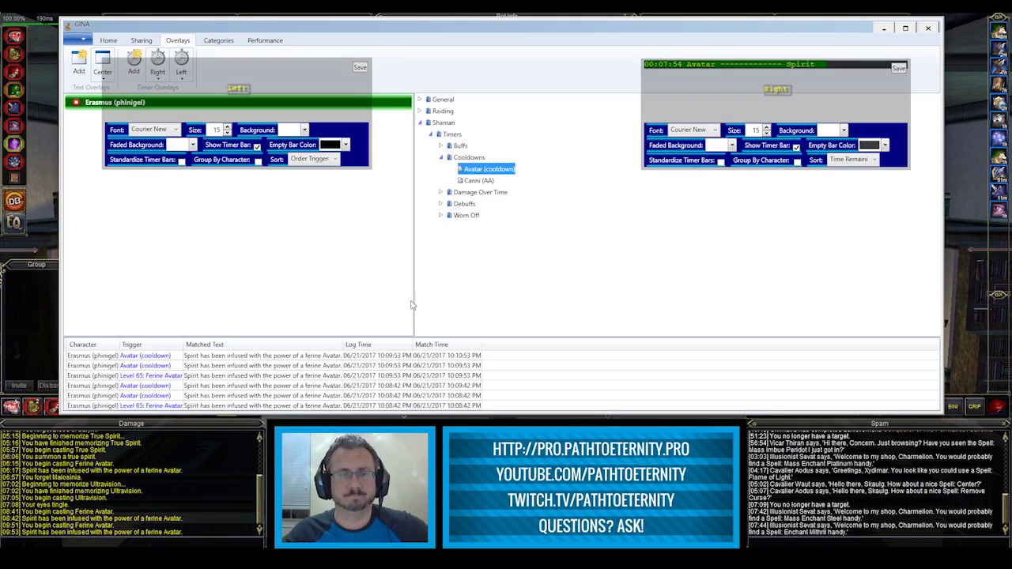
Examine the Center text overlay's placement and settings alone and alongside the Left and Right timer overlays, and close all three
left_click(157, 61)
left_click(181, 62)
left_click(103, 61)
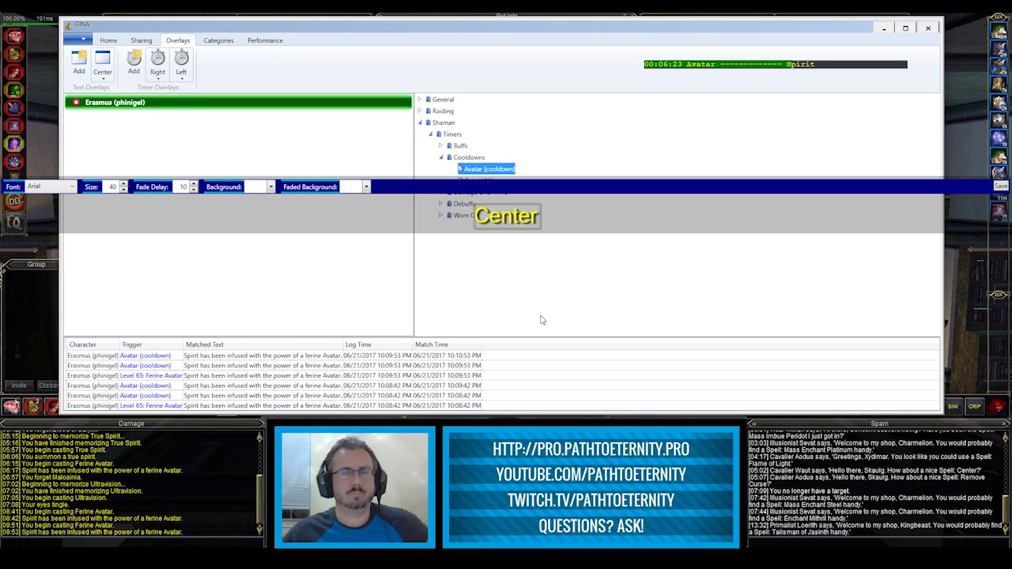
left_click(157, 63)
left_click(184, 68)
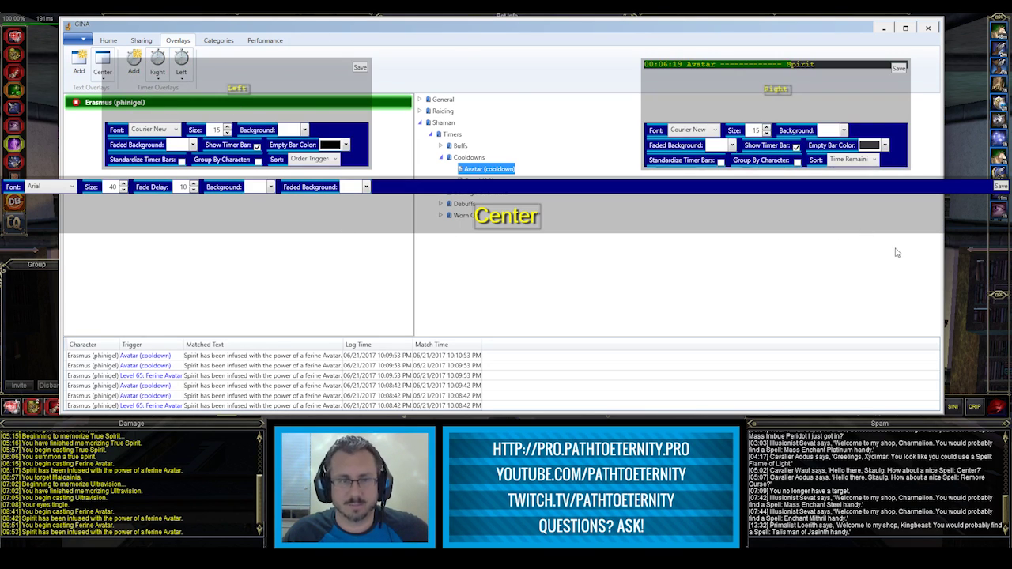
left_click(188, 58)
left_click(158, 62)
left_click(103, 61)
Review the timer overlay and timer bar color options of the Left // Blue (Worn Off) category, keeping the Left overlay
left_click(218, 43)
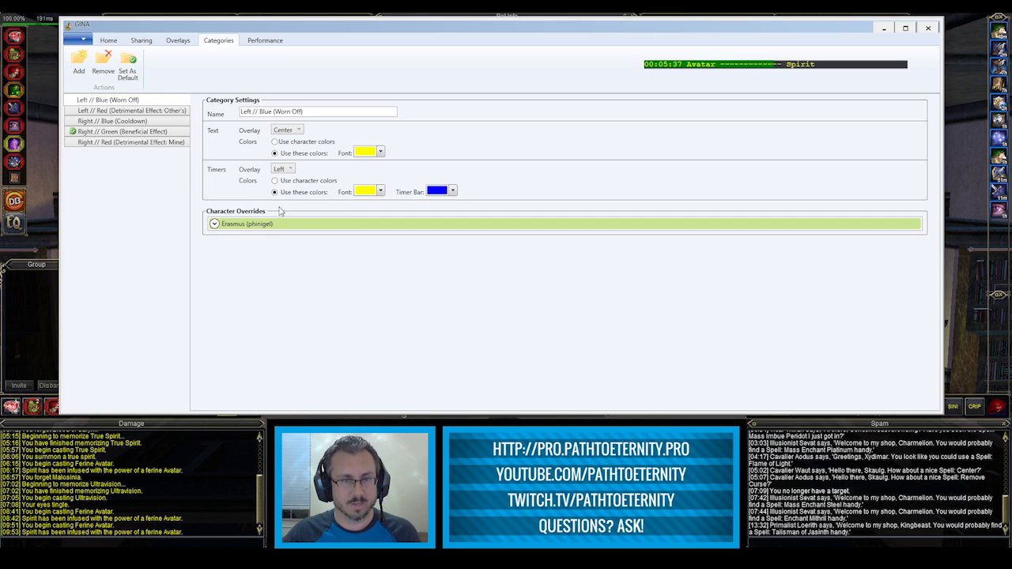
left_click(283, 171)
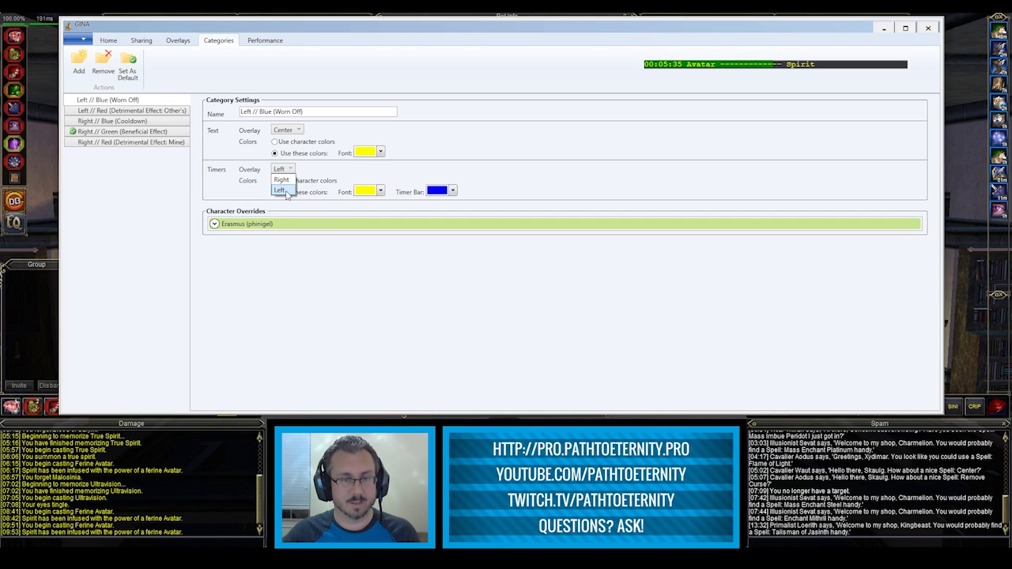
left_click(282, 191)
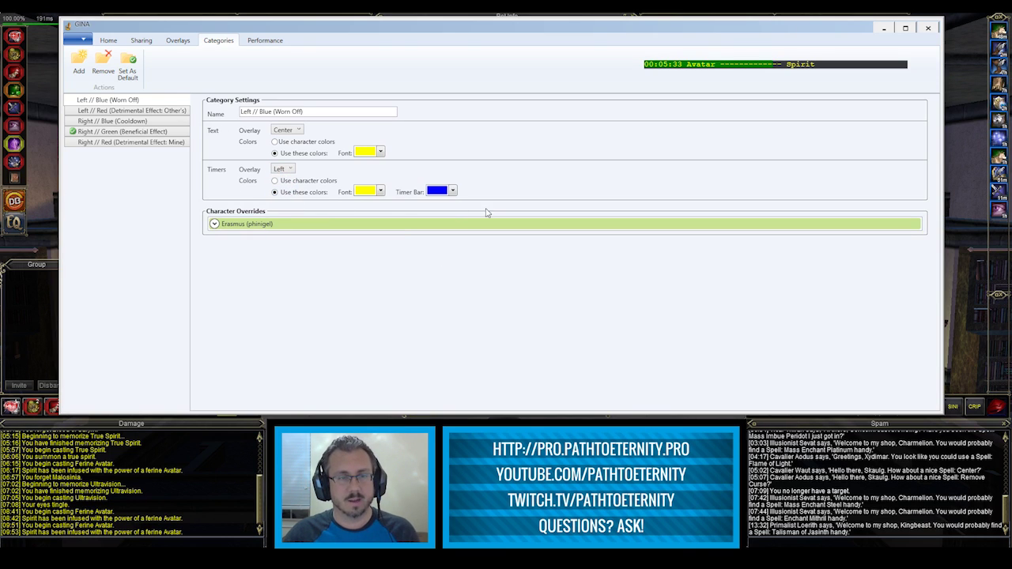
left_click(452, 190)
left_click(452, 192)
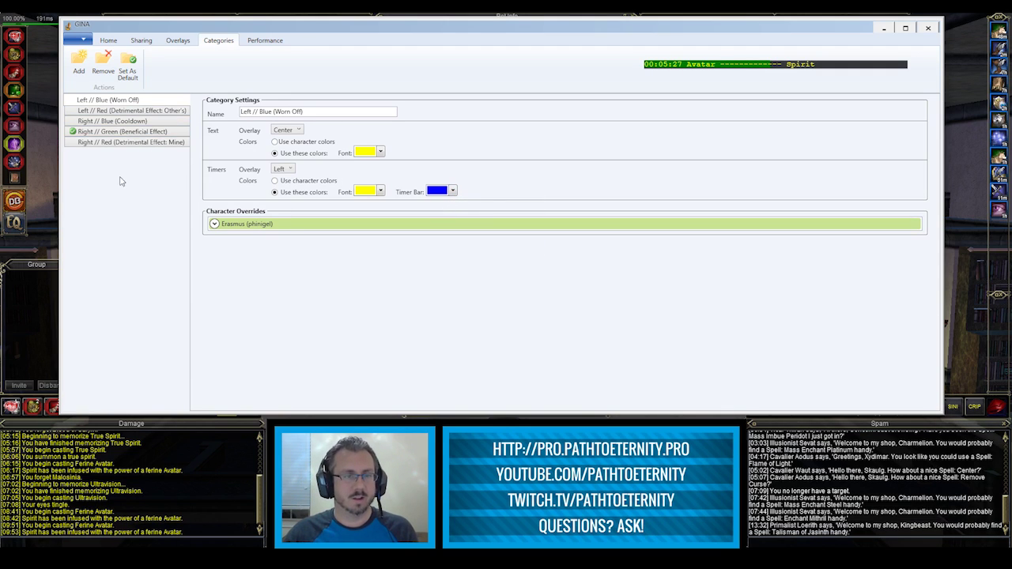
Review the timer overlay options of the Right // Blue (Cooldown) category, keeping the Right overlay
left_click(139, 121)
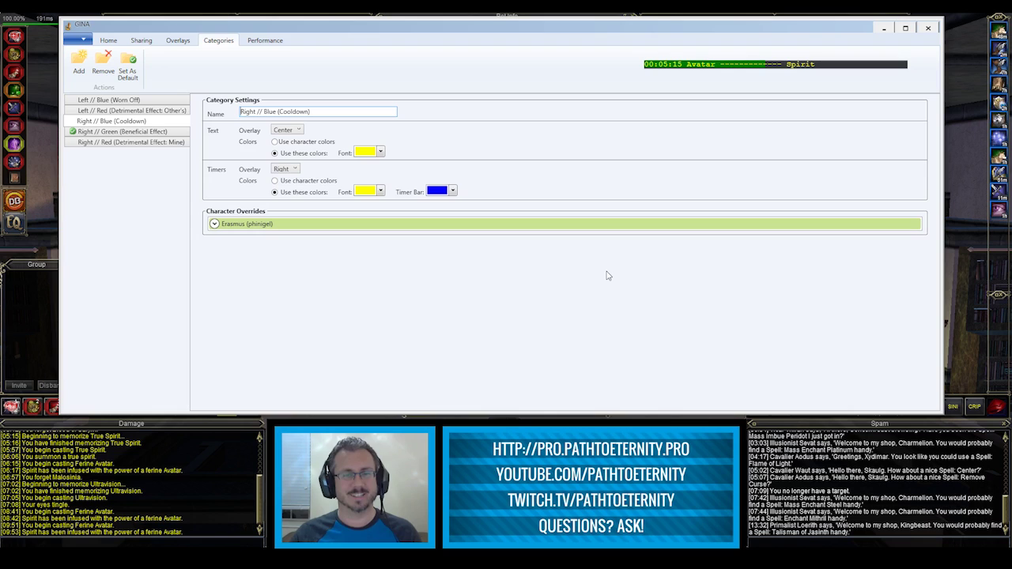
left_click(278, 171)
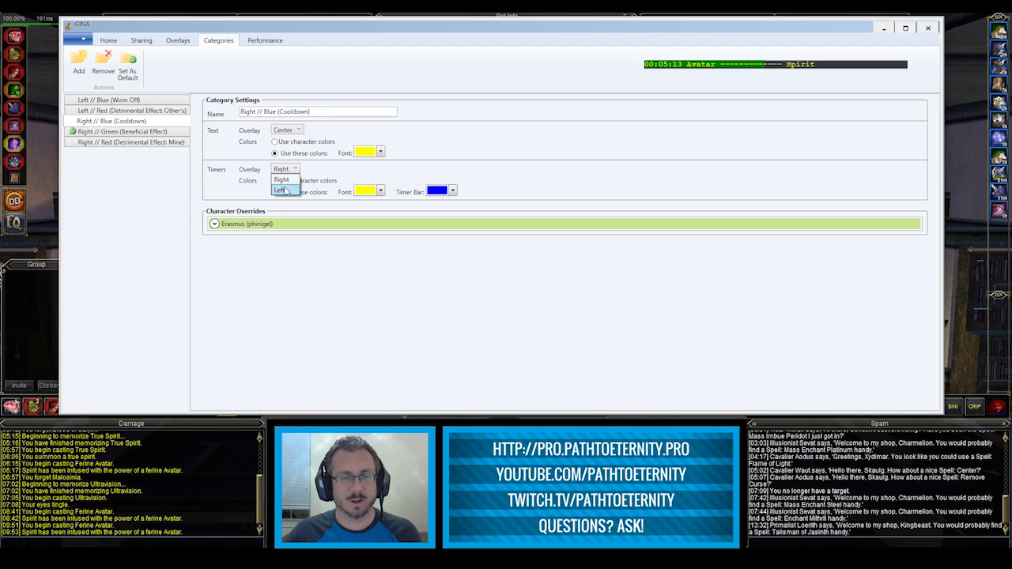
left_click(288, 183)
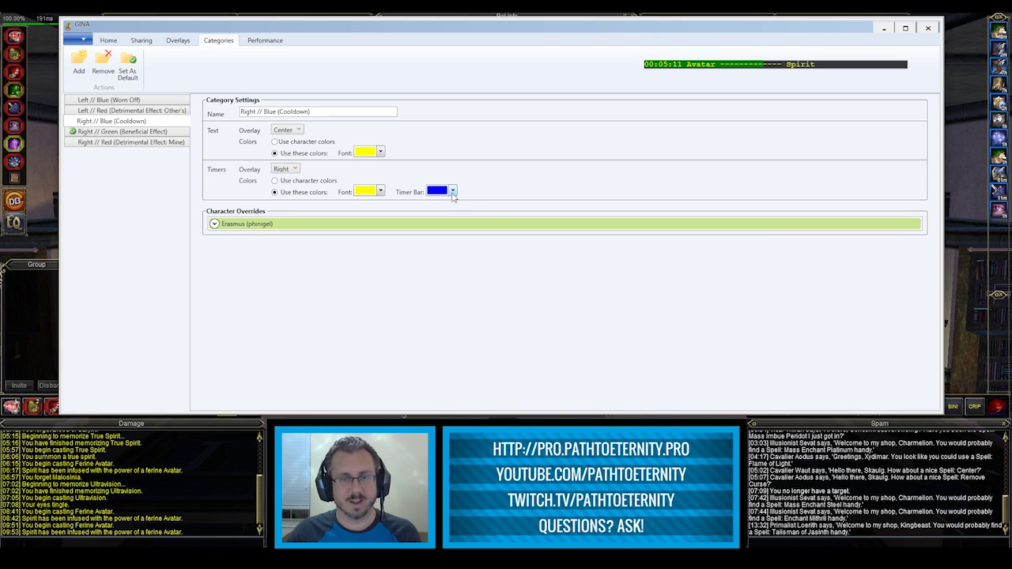
Compare the overlay and color settings of the five worn-off, detrimental, cooldown and beneficial effect categories
left_click(121, 112)
left_click(123, 133)
left_click(138, 143)
left_click(141, 132)
left_click(142, 121)
left_click(139, 100)
left_click(141, 111)
left_click(141, 121)
left_click(139, 131)
left_click(136, 143)
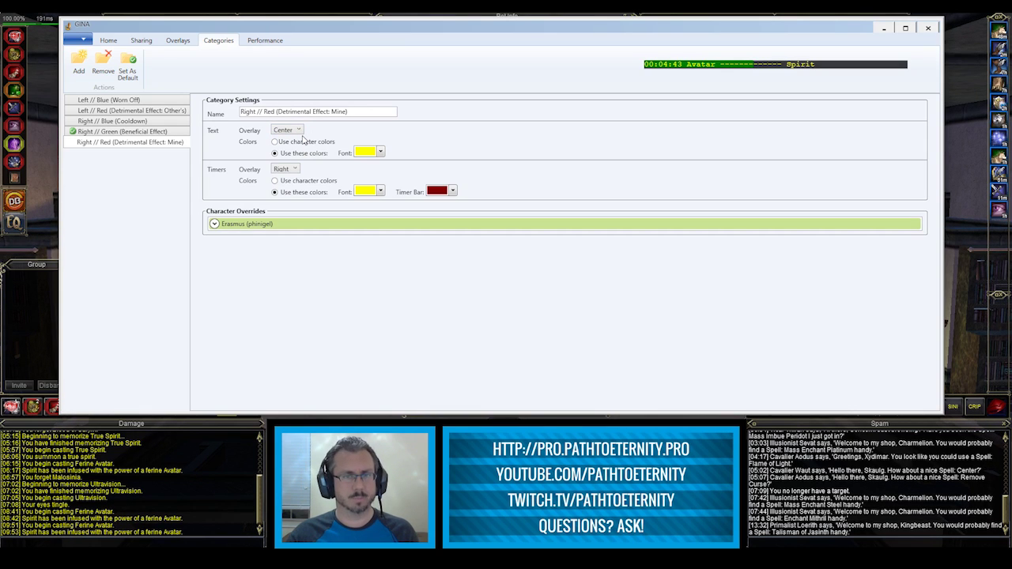
left_click(137, 132)
left_click(150, 101)
left_click(152, 111)
left_click(152, 122)
left_click(155, 132)
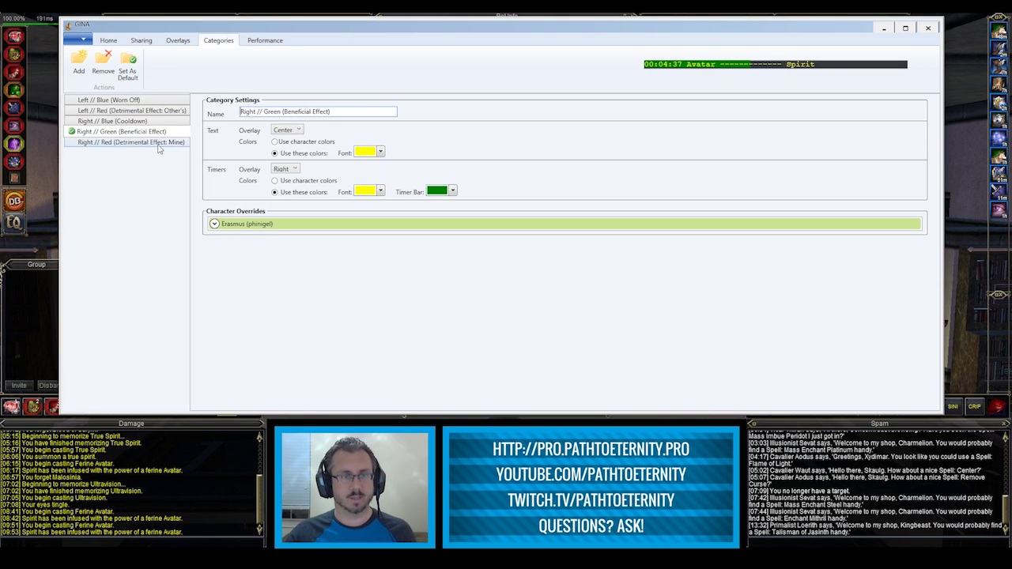
left_click(158, 143)
left_click(153, 134)
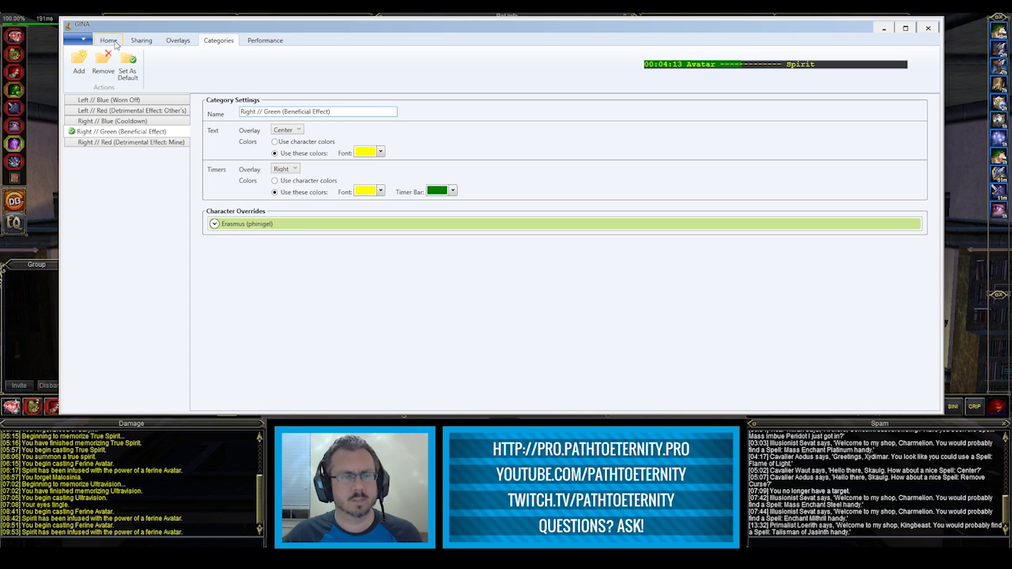
Open the Avatar (cooldown) trigger for editing and review its category choices, keeping Right // Blue (Cooldown)
left_click(112, 42)
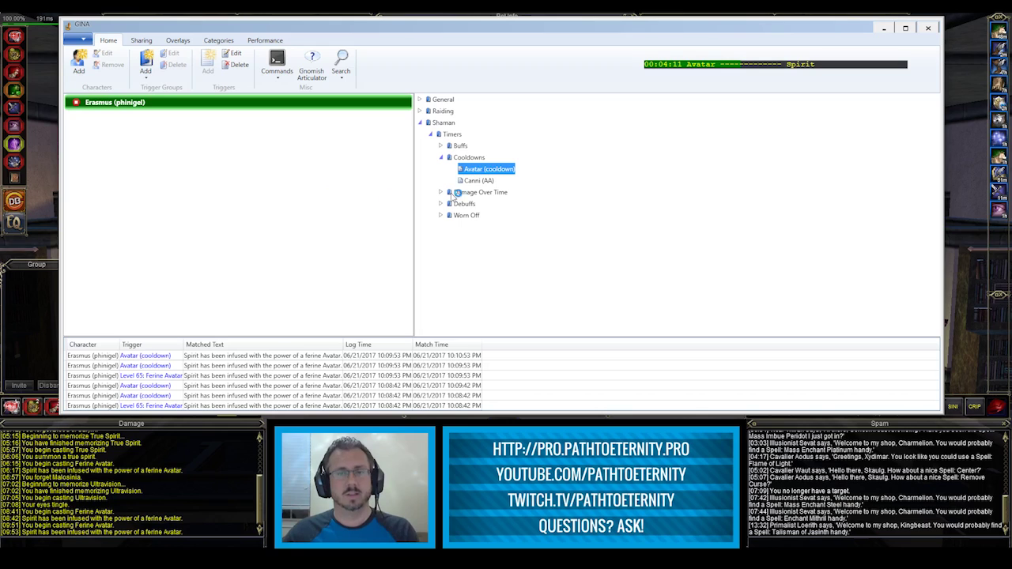
double_click(491, 172)
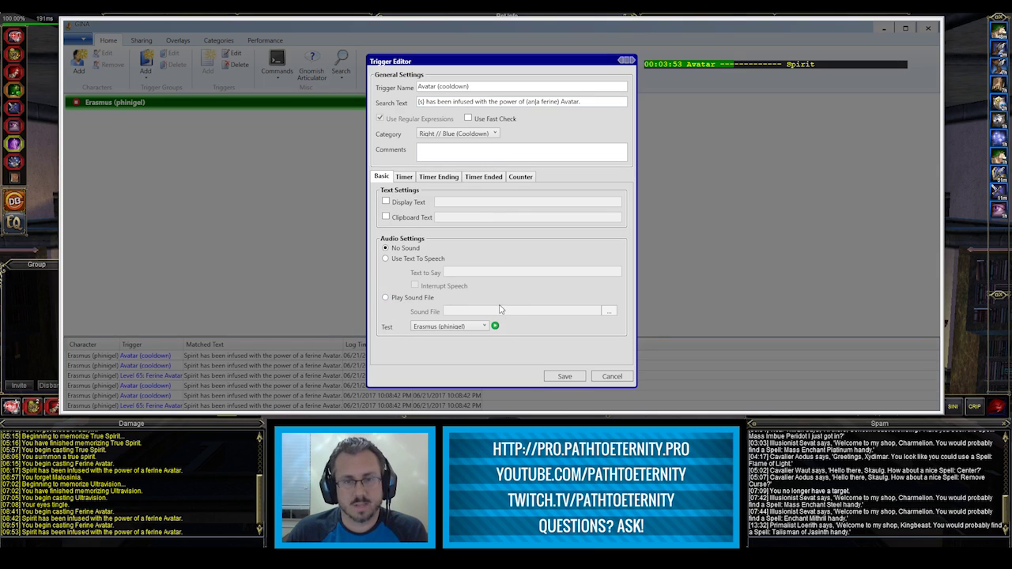
left_click(455, 136)
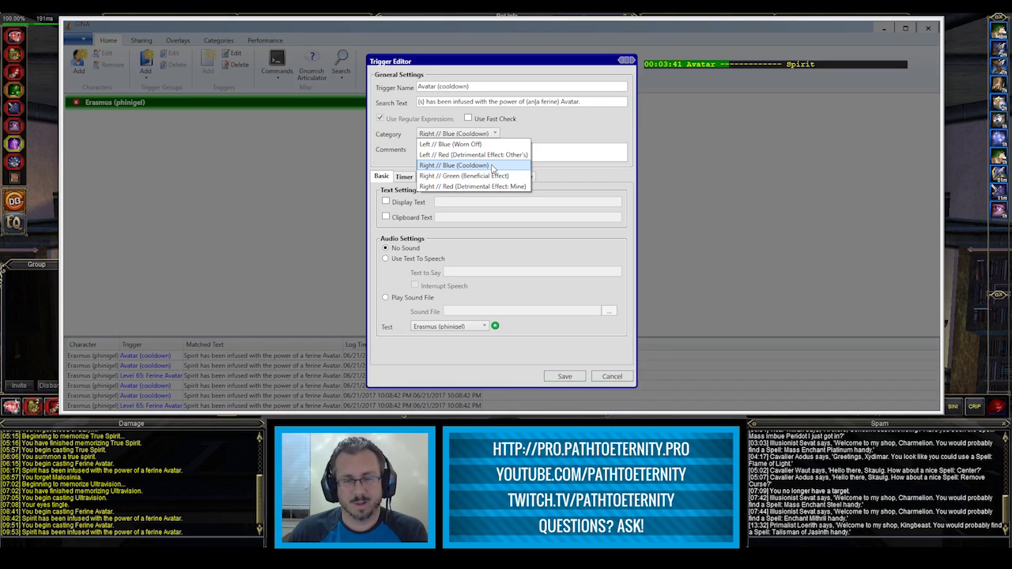
left_click(491, 167)
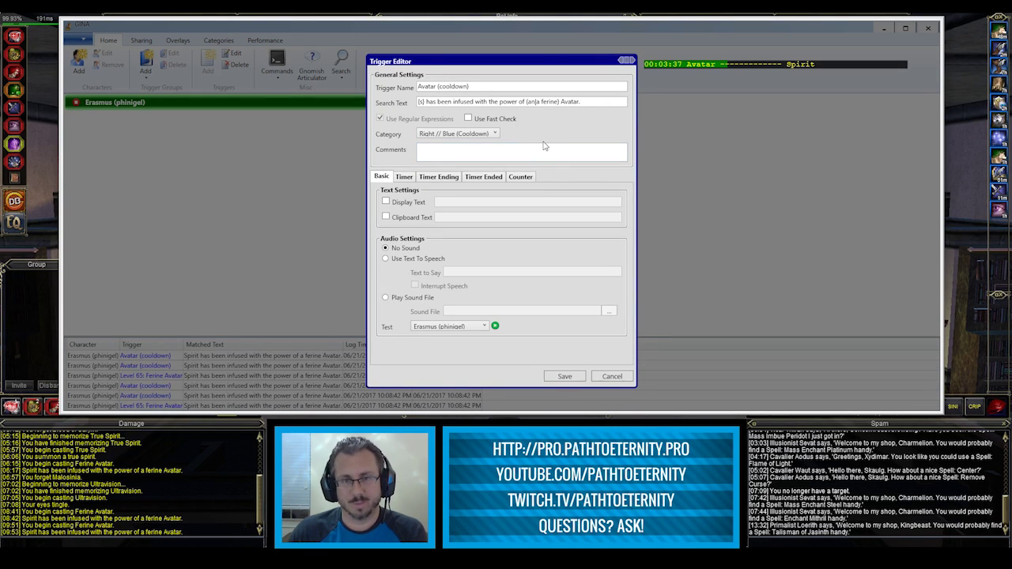
Review the trigger's timer, timer-ending and timer-ended settings, and save the trigger
left_click(405, 176)
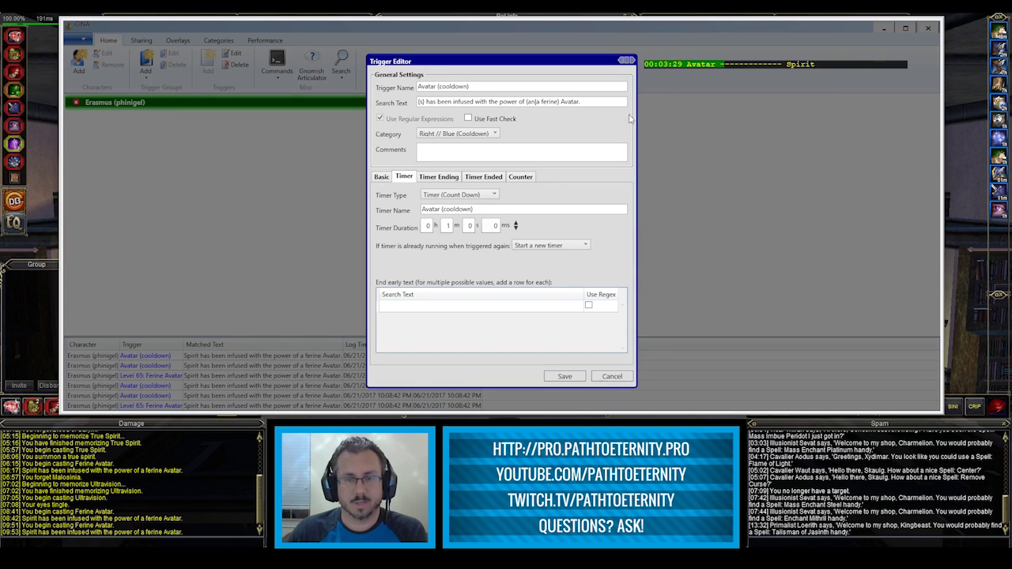
left_click(441, 179)
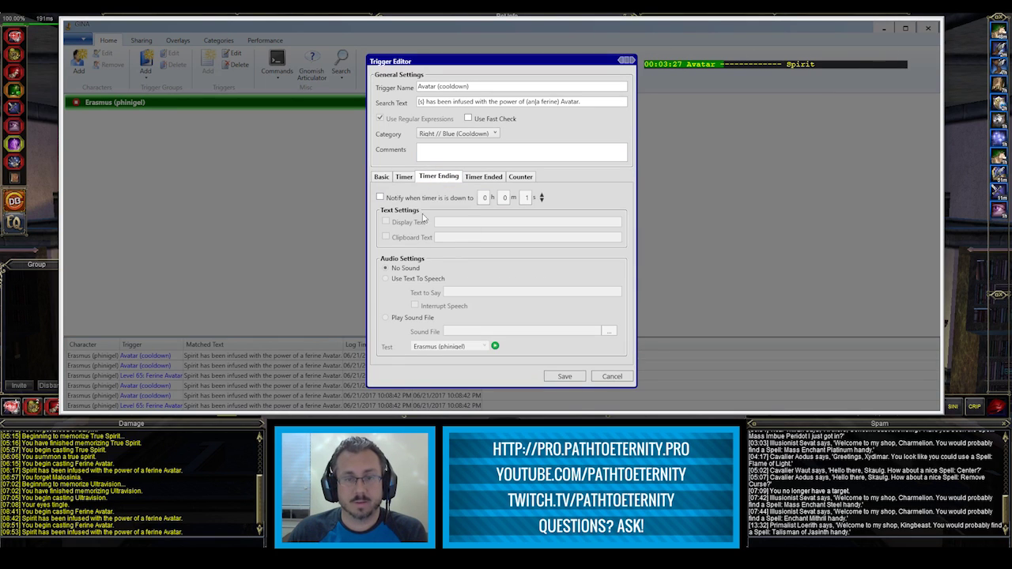
left_click(484, 177)
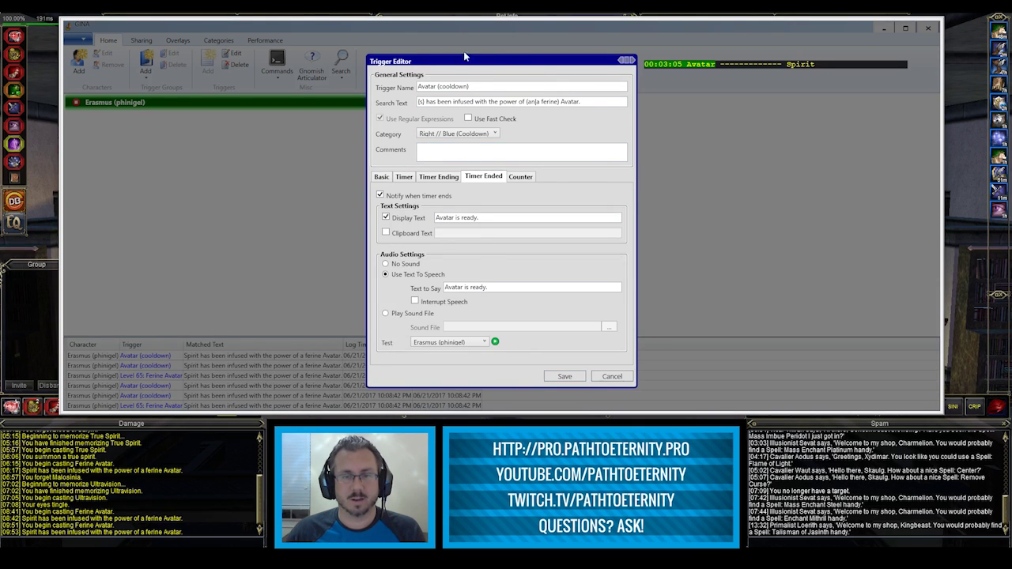
left_click(565, 377)
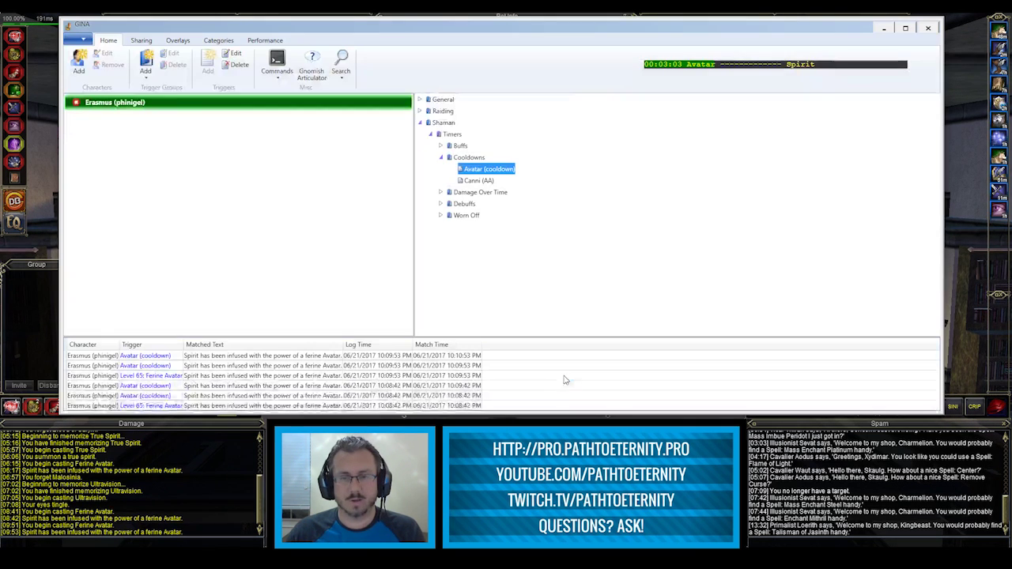
Switch back to the game and cast Ferine Avatar on the Spirit pet to test the timers
left_click(210, 472)
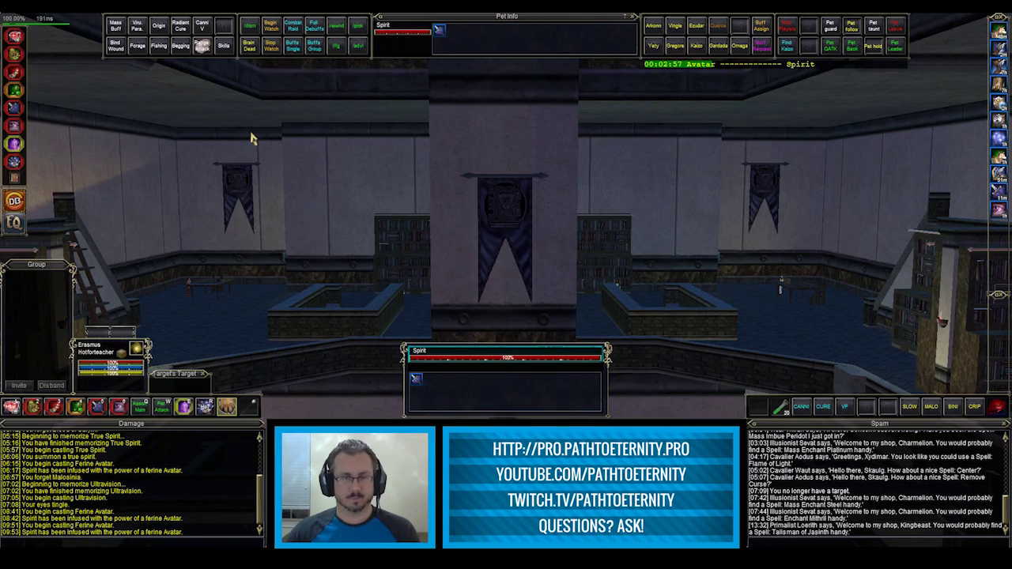
key("2")
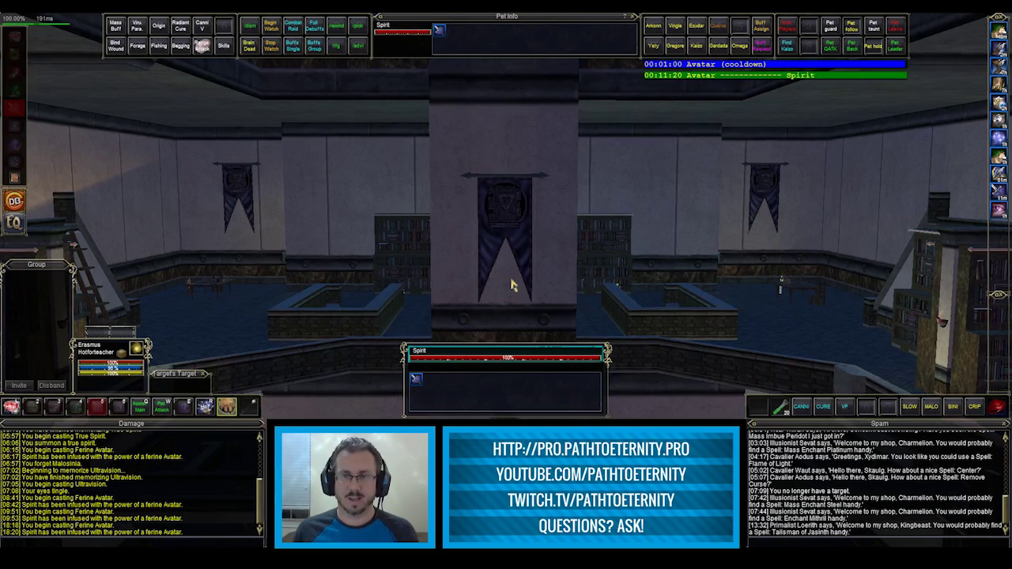